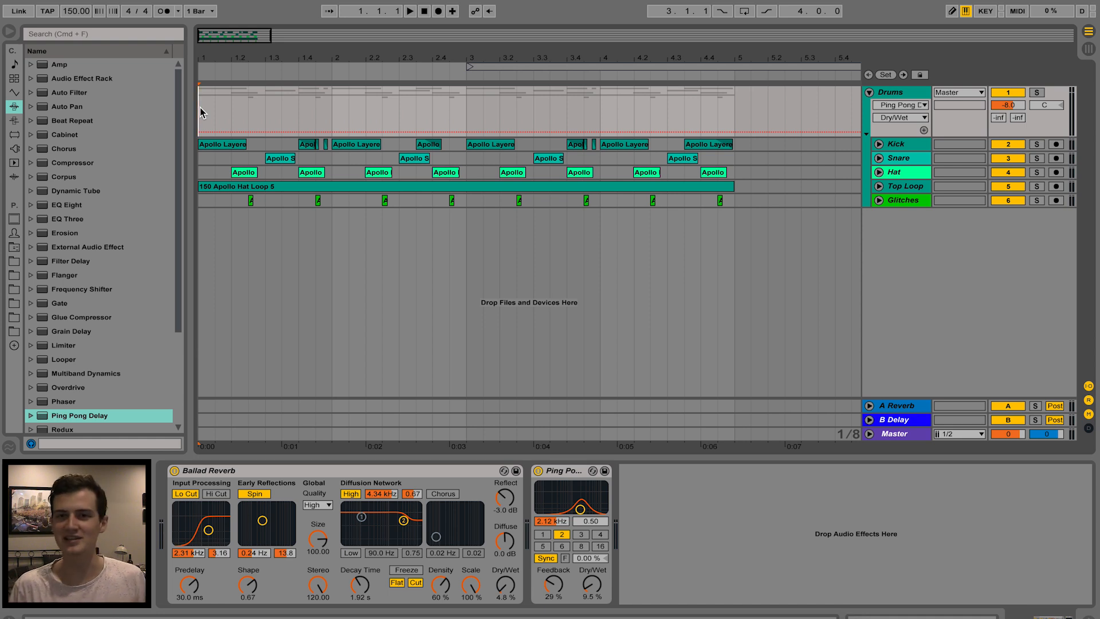
- Play the drum arrangement from the start to hear the dry Drums group
key("space")
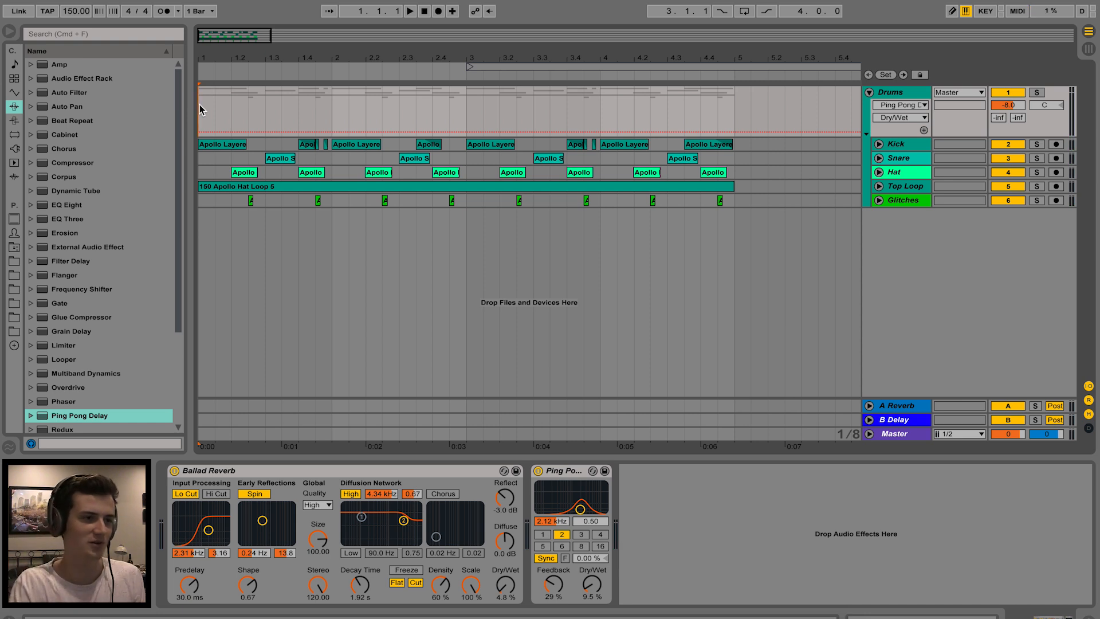
key("space")
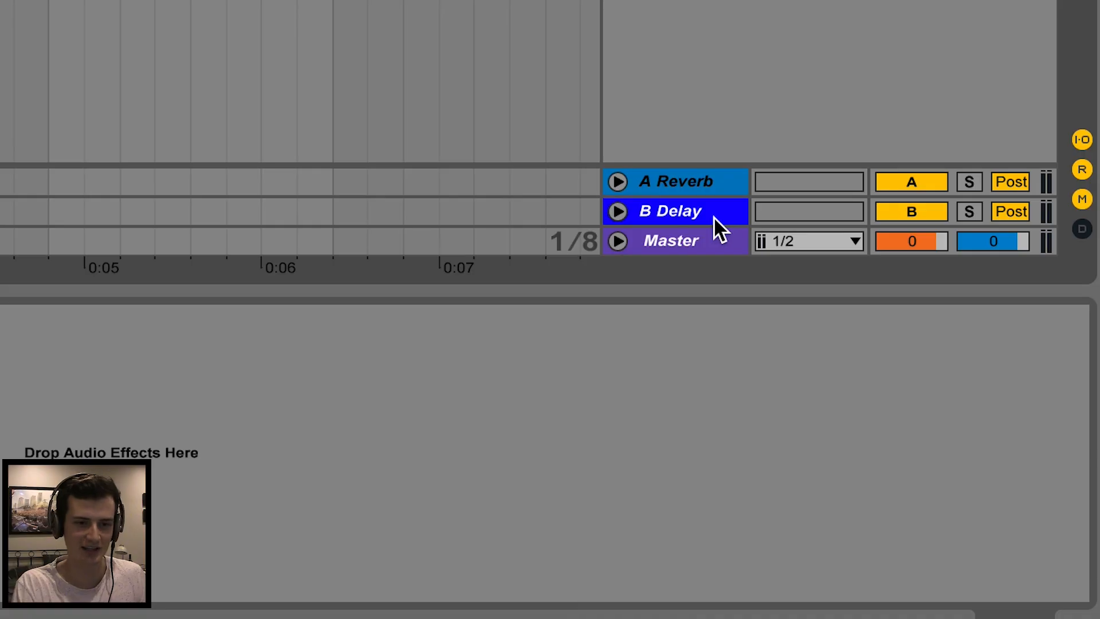
- Insert a new return track after B Delay, unfold it and load a Compressor on it
right_click(713, 215)
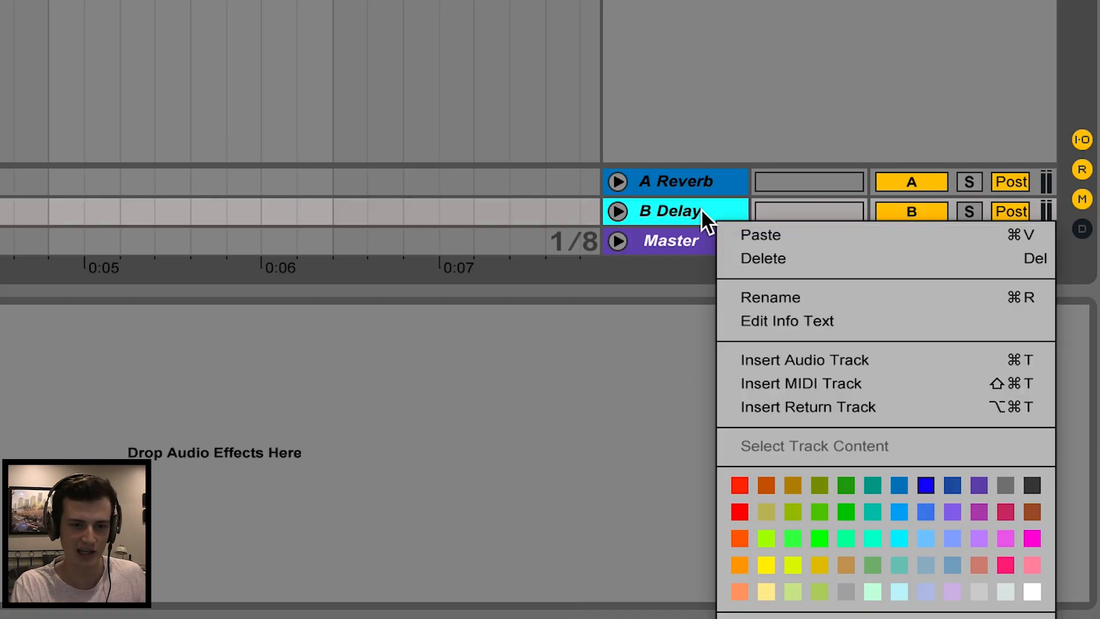
left_click(837, 402)
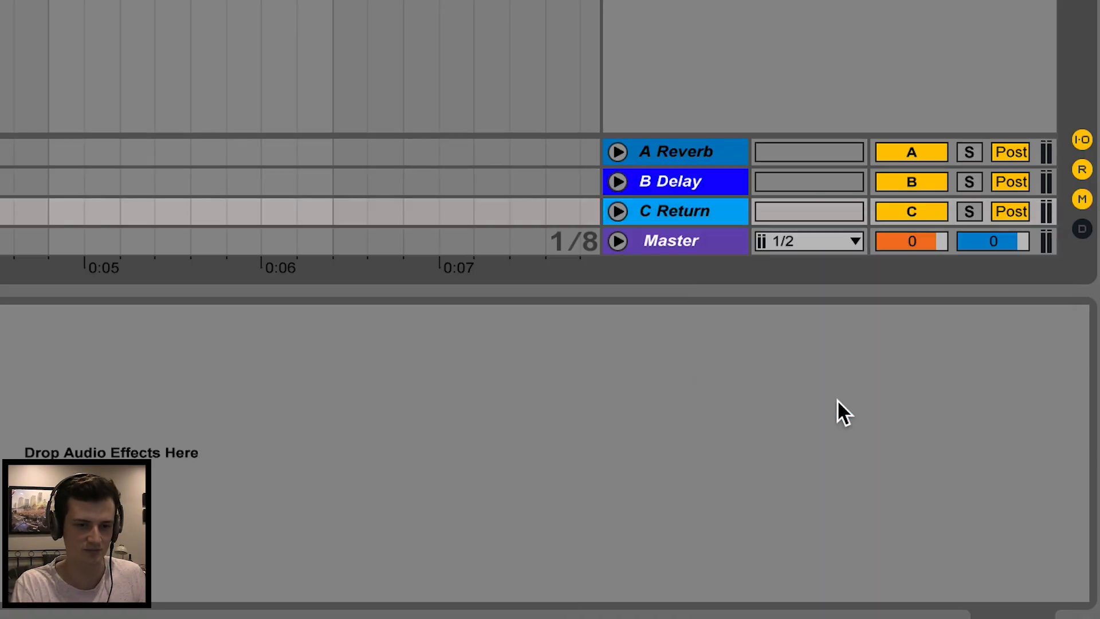
left_click(617, 210)
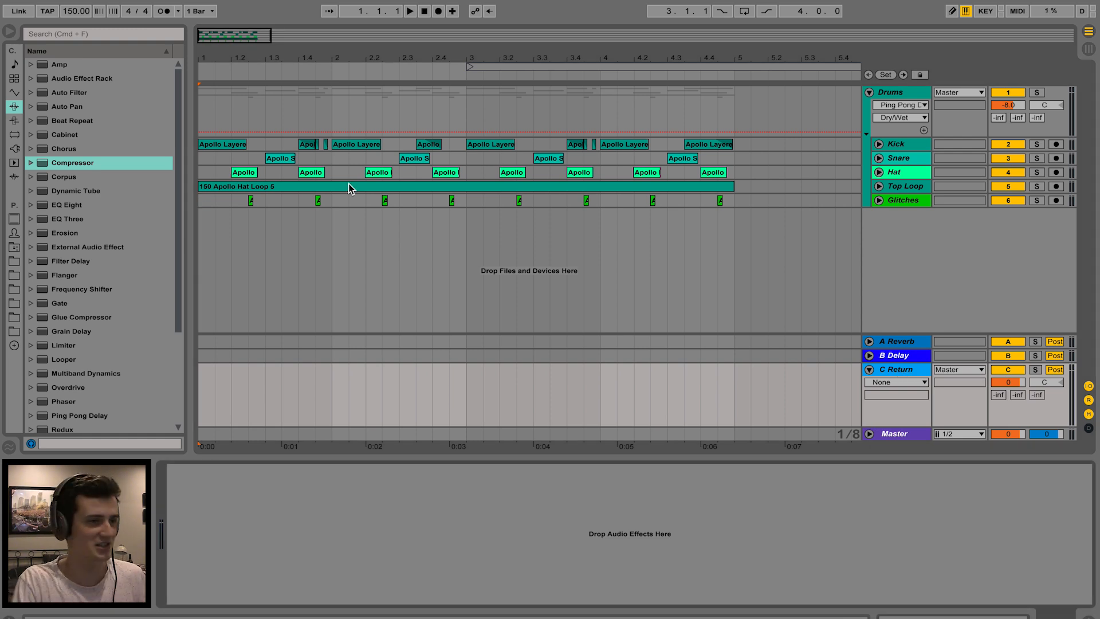
left_click_drag(80, 163, 433, 404)
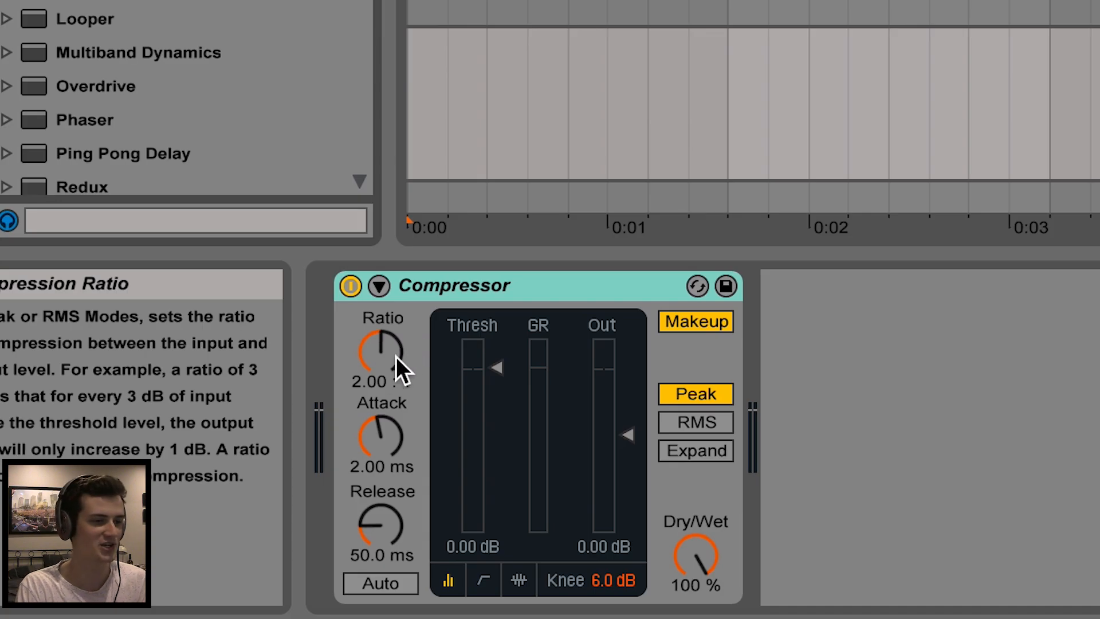
- Set the Compressor to ratio inf:1, attack 0.04 ms, release 85.7 ms and threshold -inf dB, with Makeup off
left_click_drag(397, 356, 397, 298)
left_click_drag(381, 438, 381, 462)
left_click_drag(381, 524, 381, 512)
left_click(699, 318)
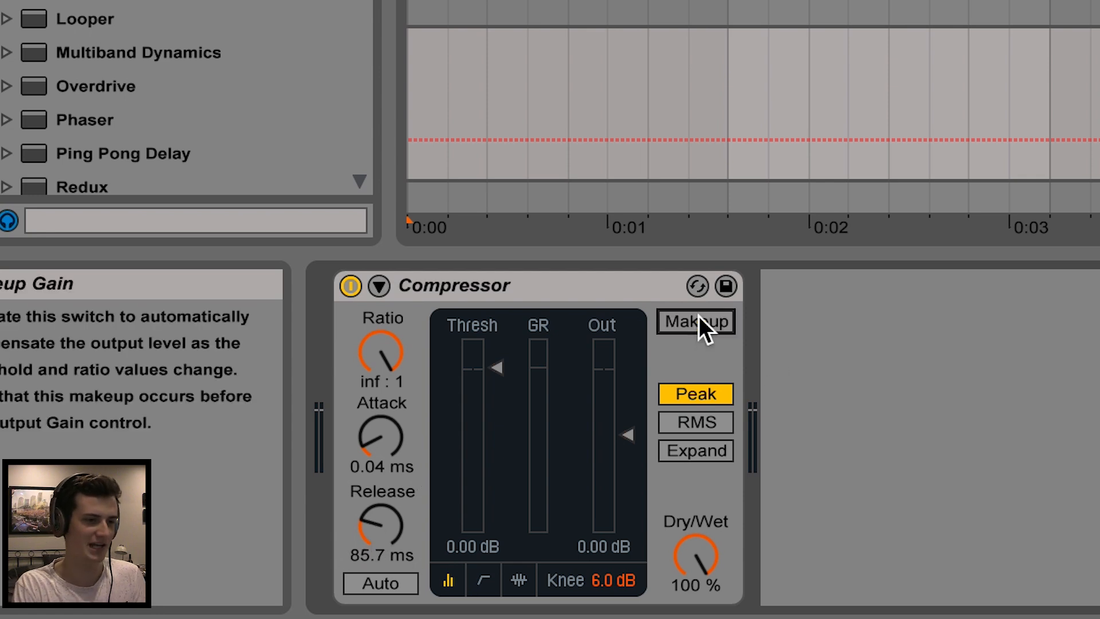
left_click_drag(491, 366, 487, 535)
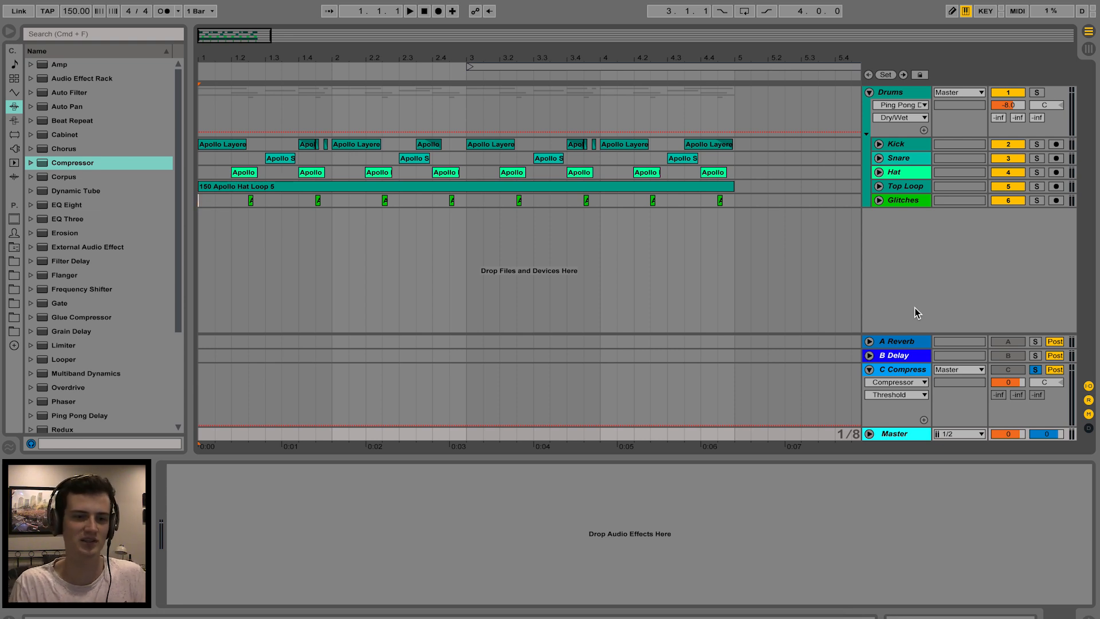
- Set the Drums group's send to return C to 0 dB and raise the Compressor's output gain to 26.1 dB during playback
left_click(1038, 118)
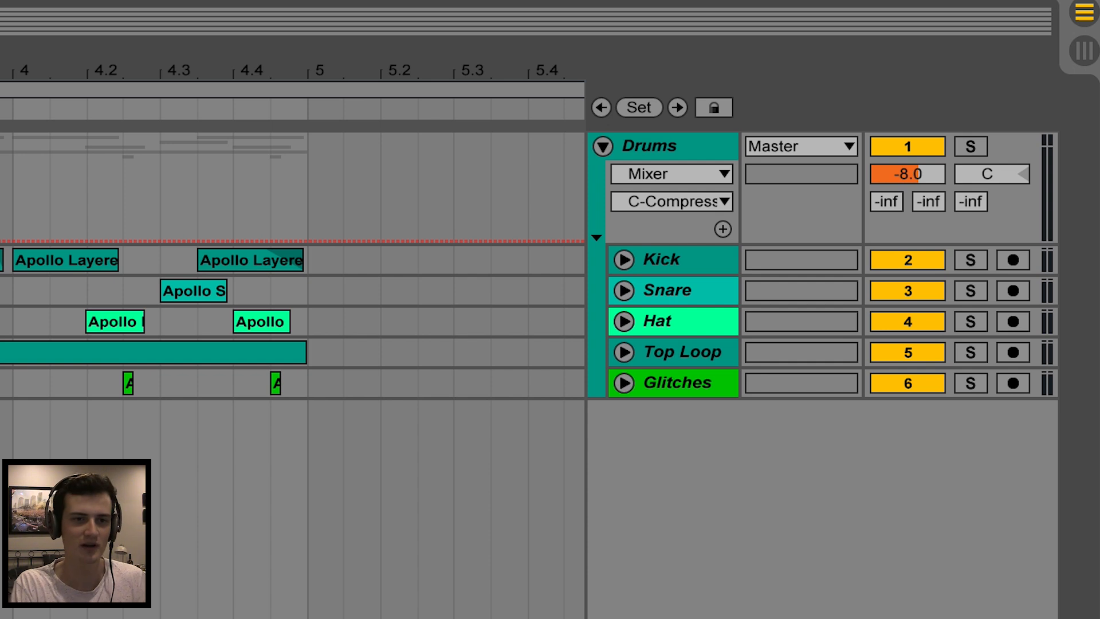
left_click_drag(971, 199, 971, 115)
key("space")
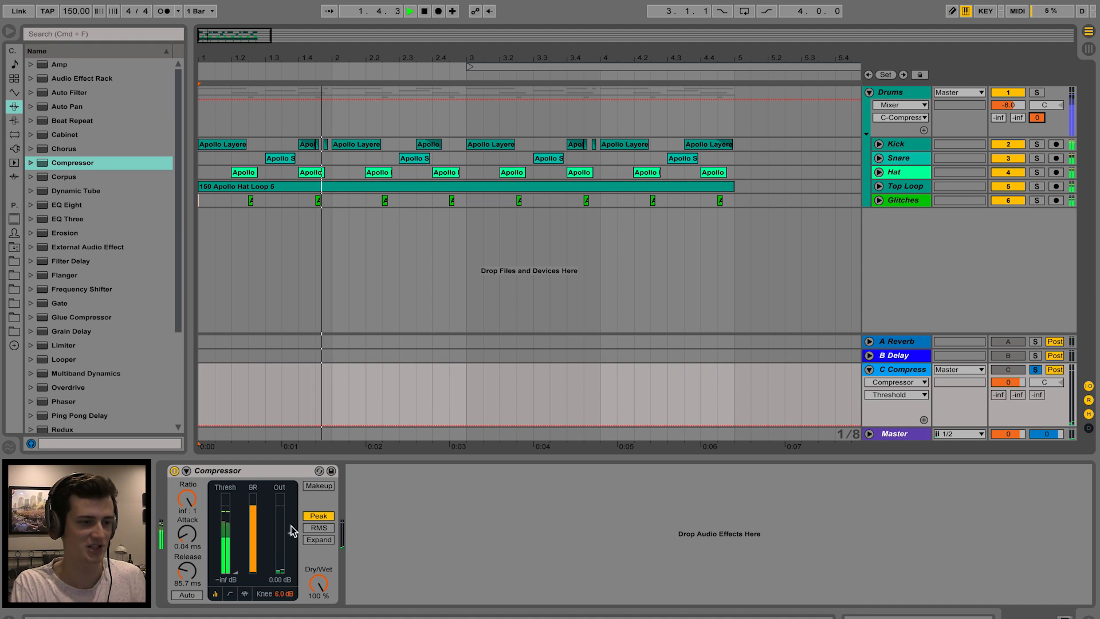
key("space")
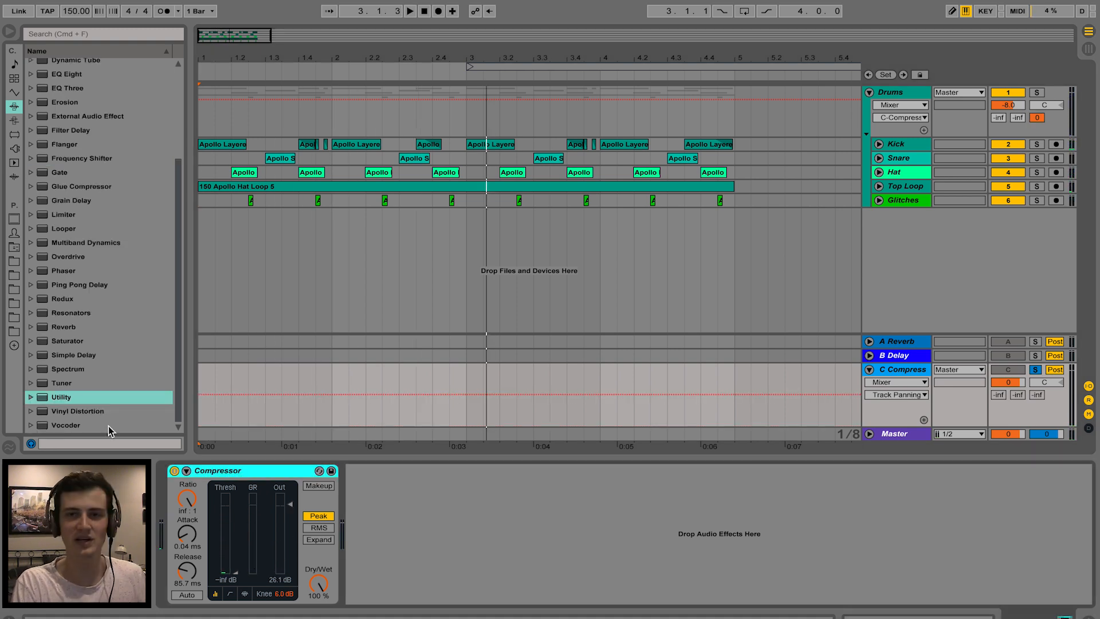
- Add a Utility after the Compressor on return C with its gain at 21.1 dB, and play the compressed signal
left_click(63, 399)
left_click_drag(63, 399, 382, 499)
key("space")
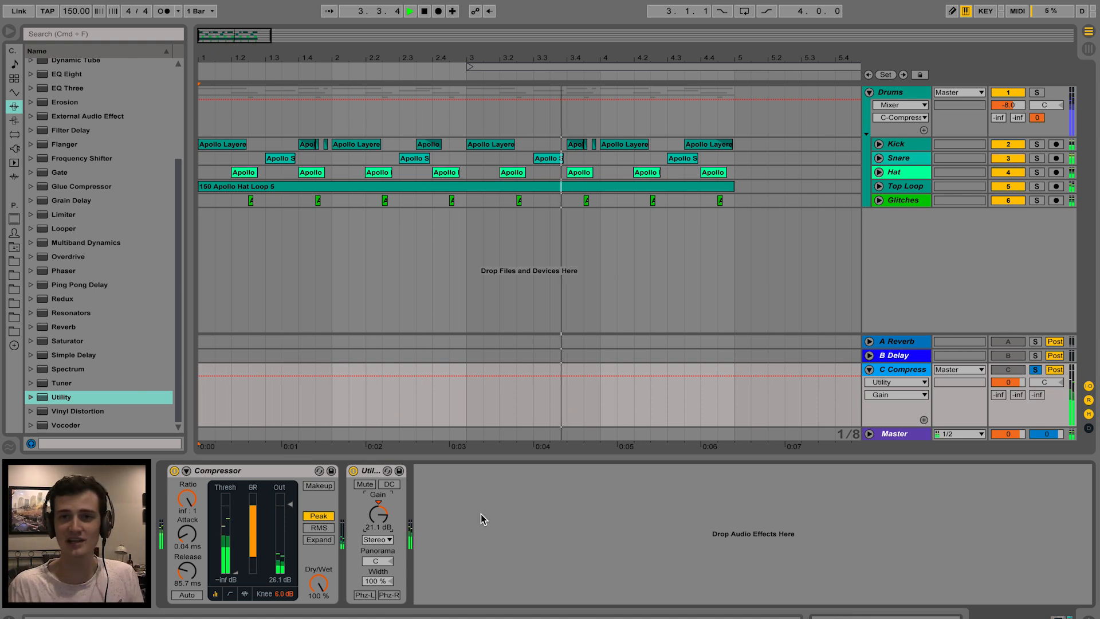
key("space")
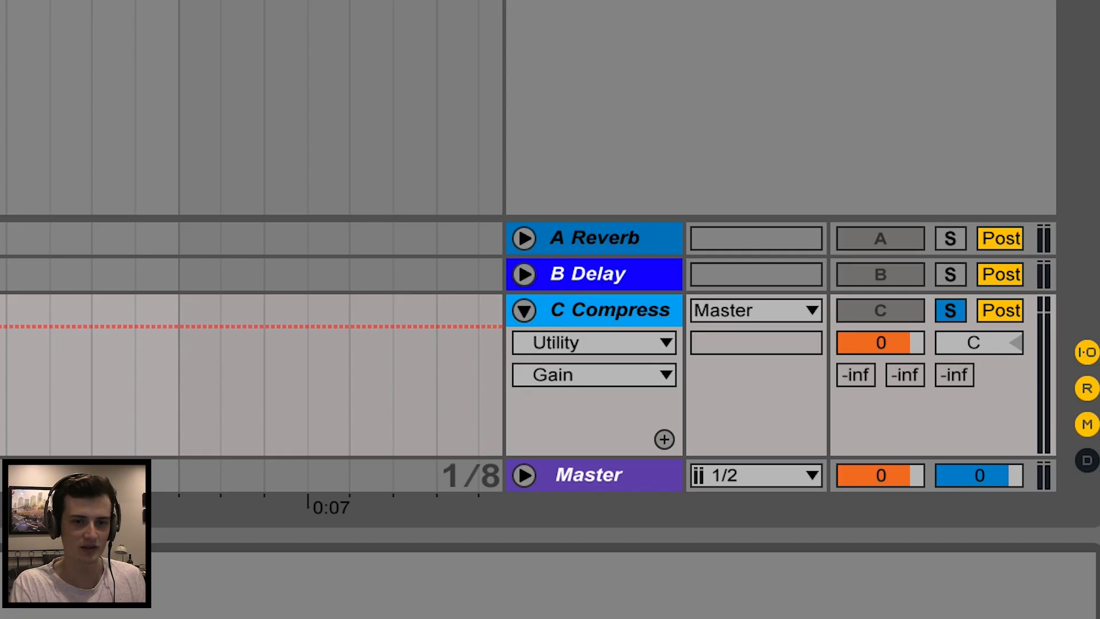
- Unsolo the C Compress return and play the drums together with the compressed signal
left_click(949, 310)
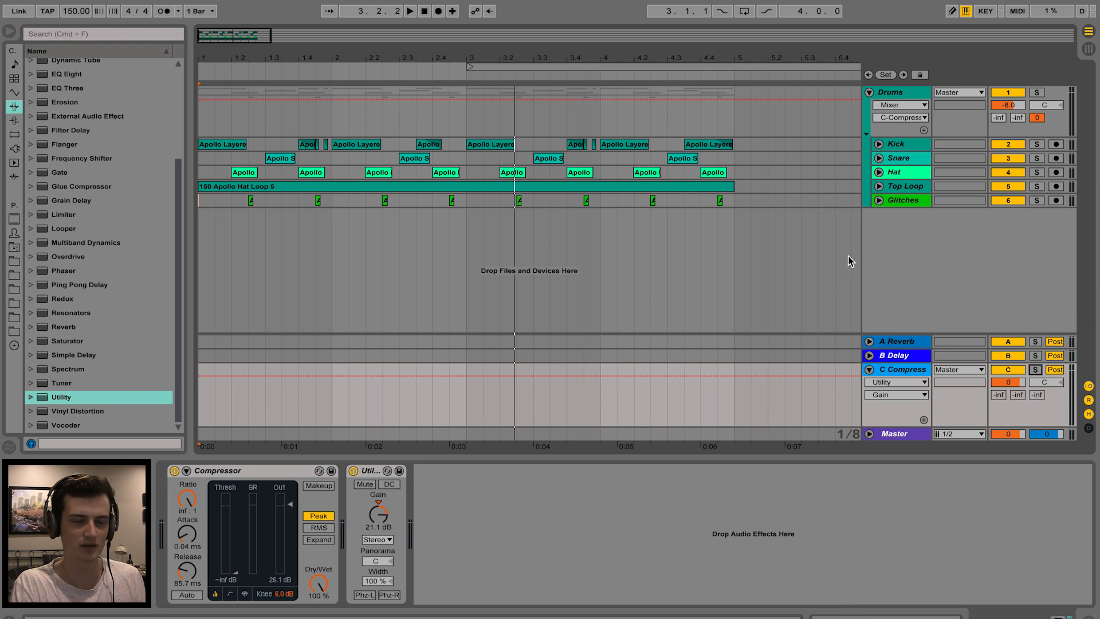
key("space")
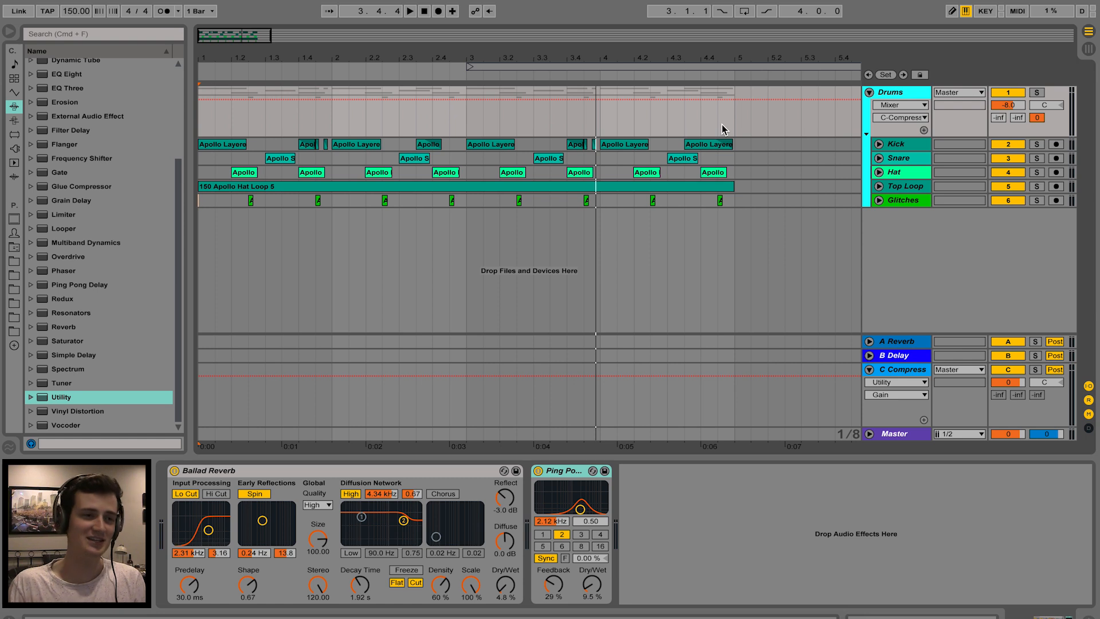
key("space")
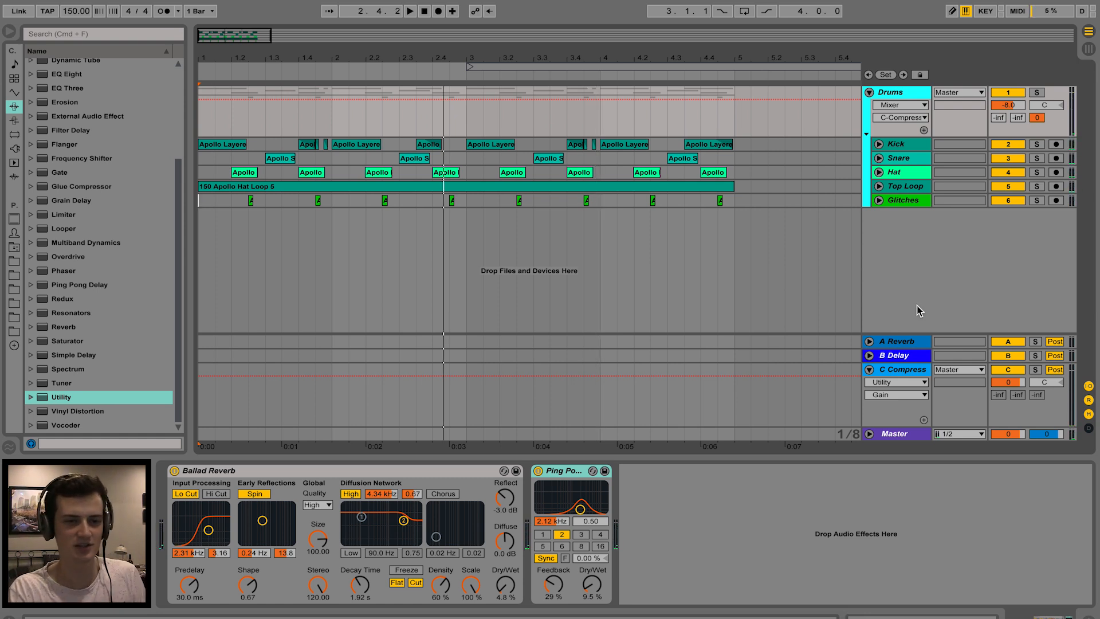
- Pull the C Compress return's volume down to -inf, then blend it back in to -2.6 dB while playing the drums
left_click(902, 369)
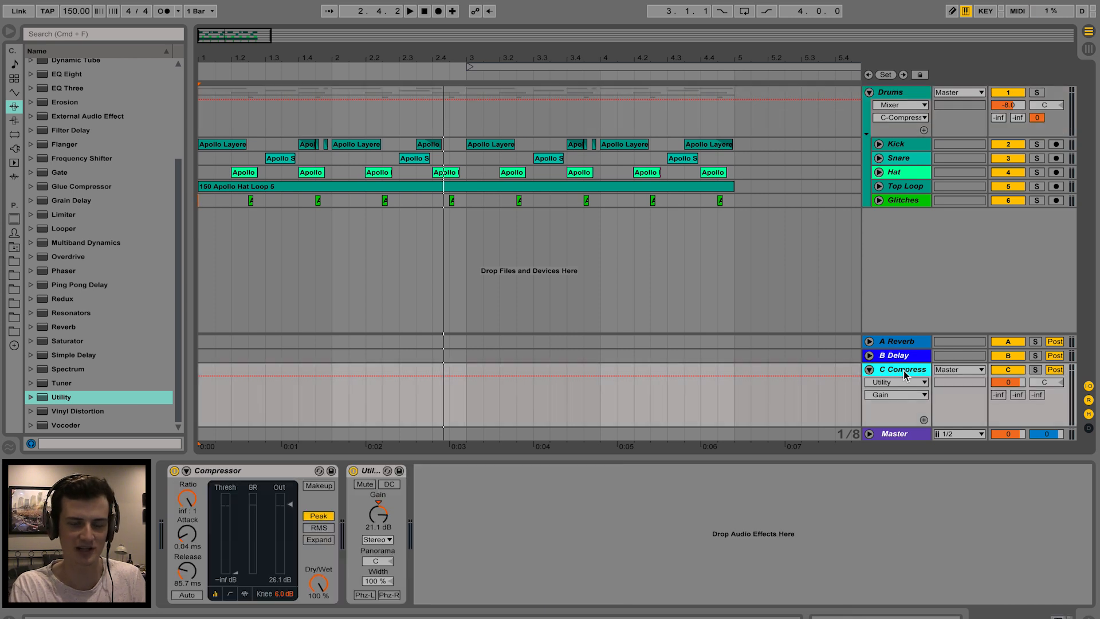
left_click_drag(927, 133, 933, 136)
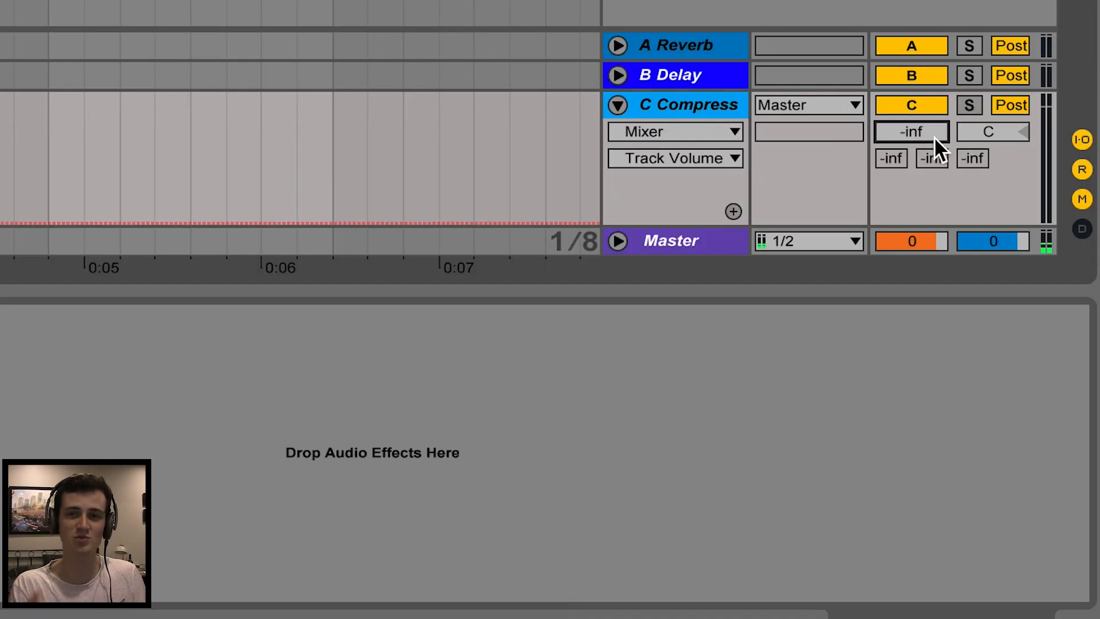
key("space")
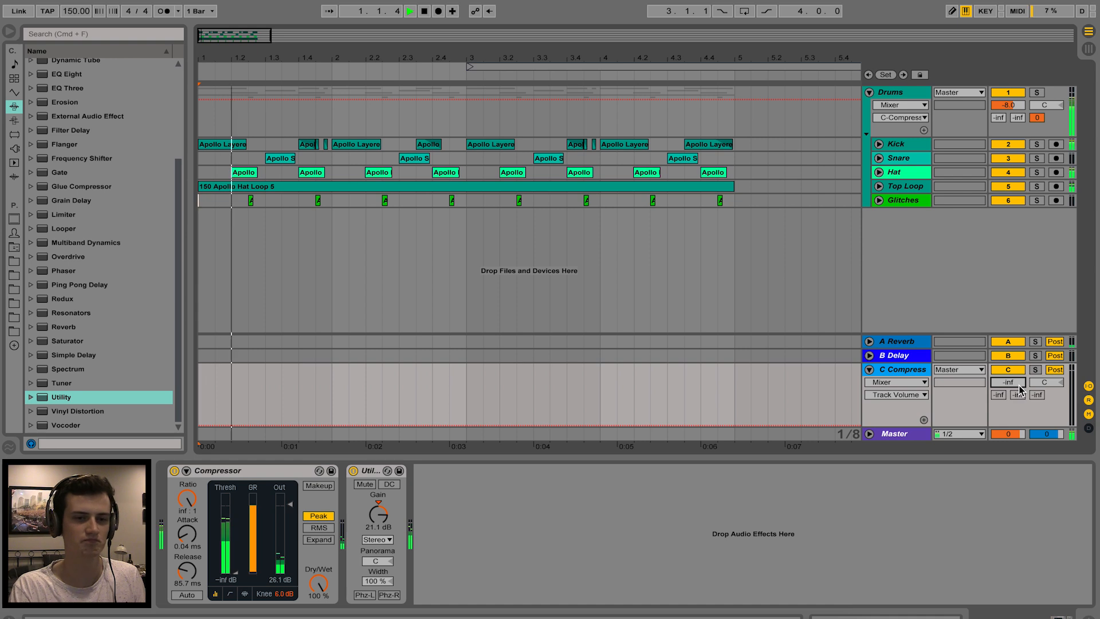
key("space")
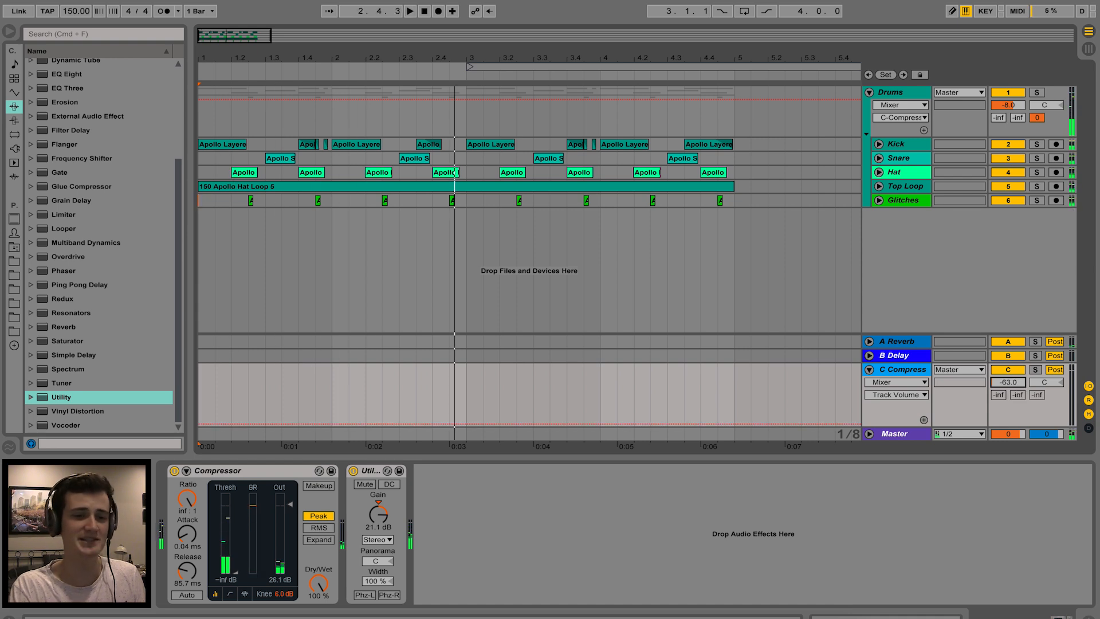
left_click_drag(1017, 388, 1017, 359)
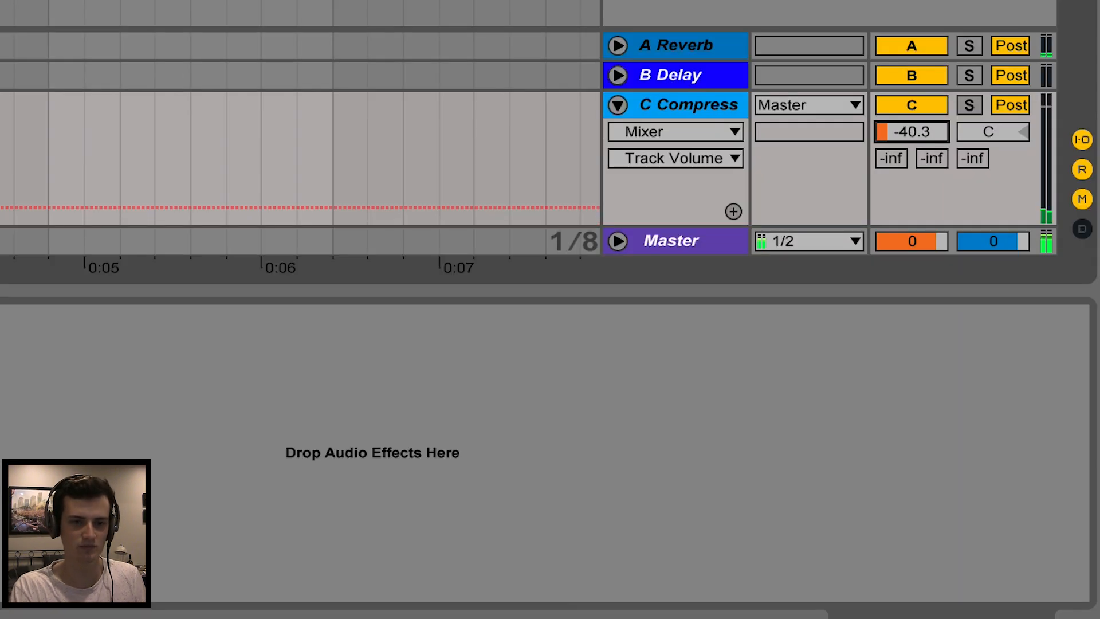
left_click_drag(918, 145, 918, 125)
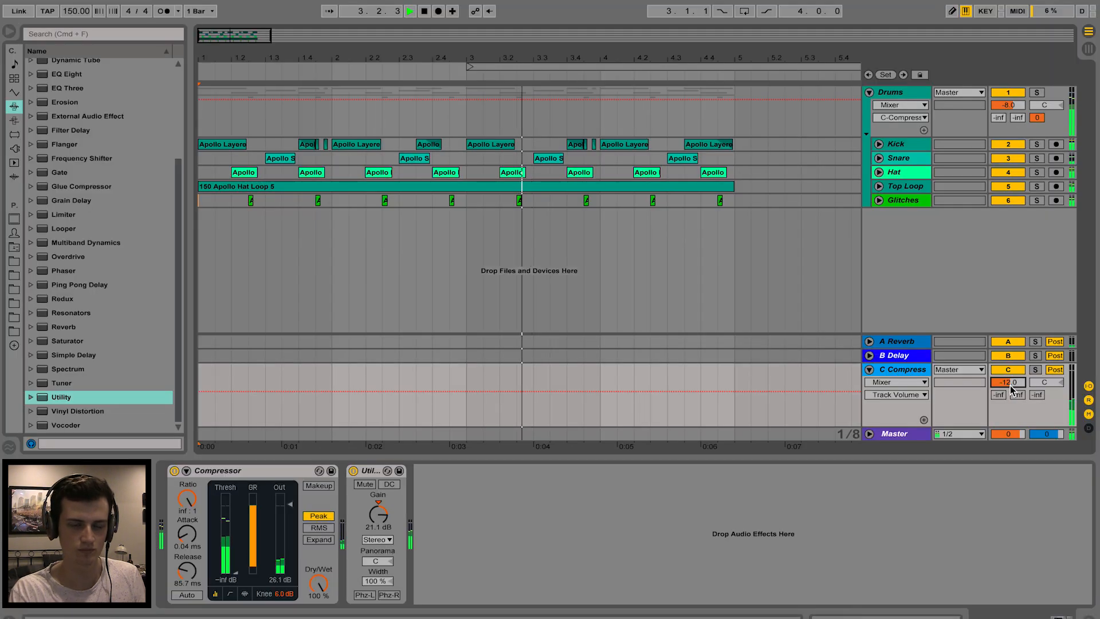
left_click_drag(1011, 389, 1011, 365)
key("space")
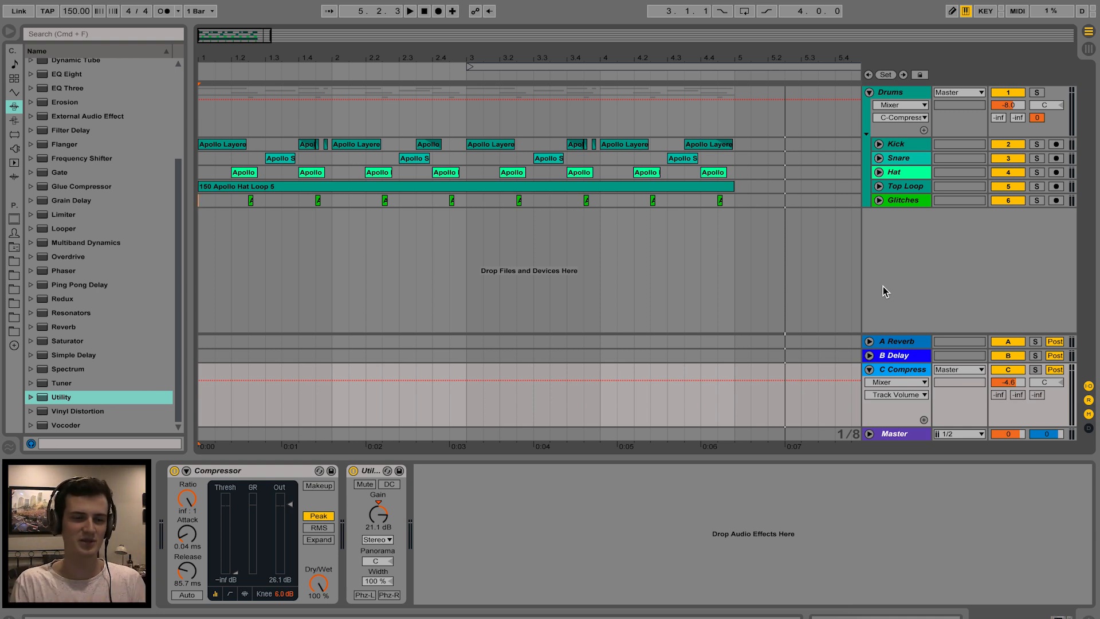
key("space")
left_click_drag(1009, 384, 995, 350)
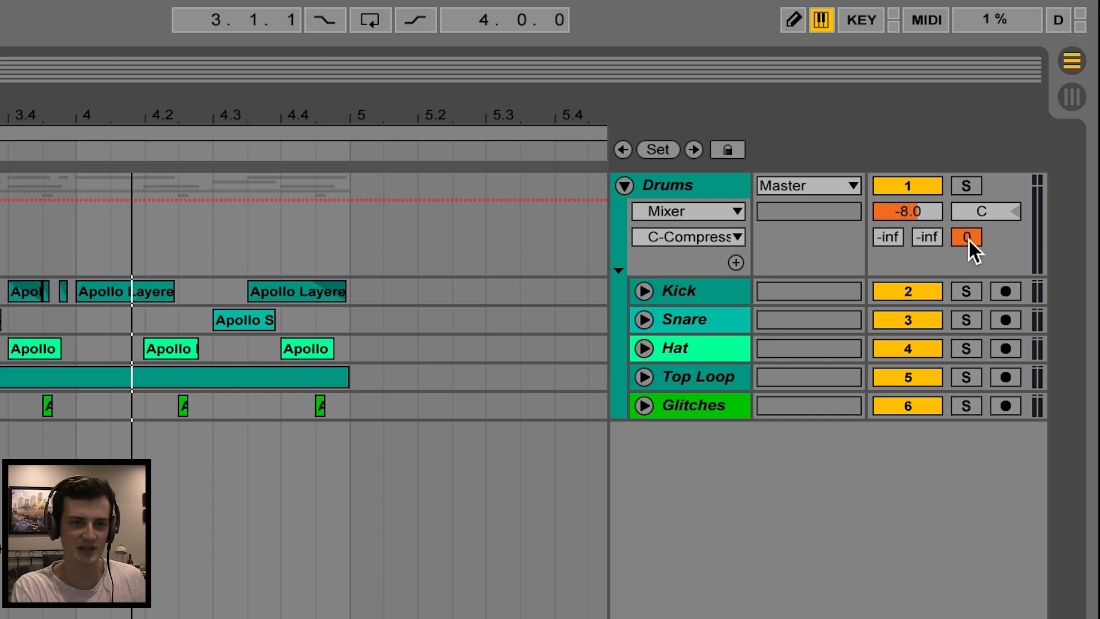
- Set the Drums group's C Compress send to -inf and the unfolded Kick track's C Compress send to -3.4 dB
left_click_drag(1038, 119, 1038, 149)
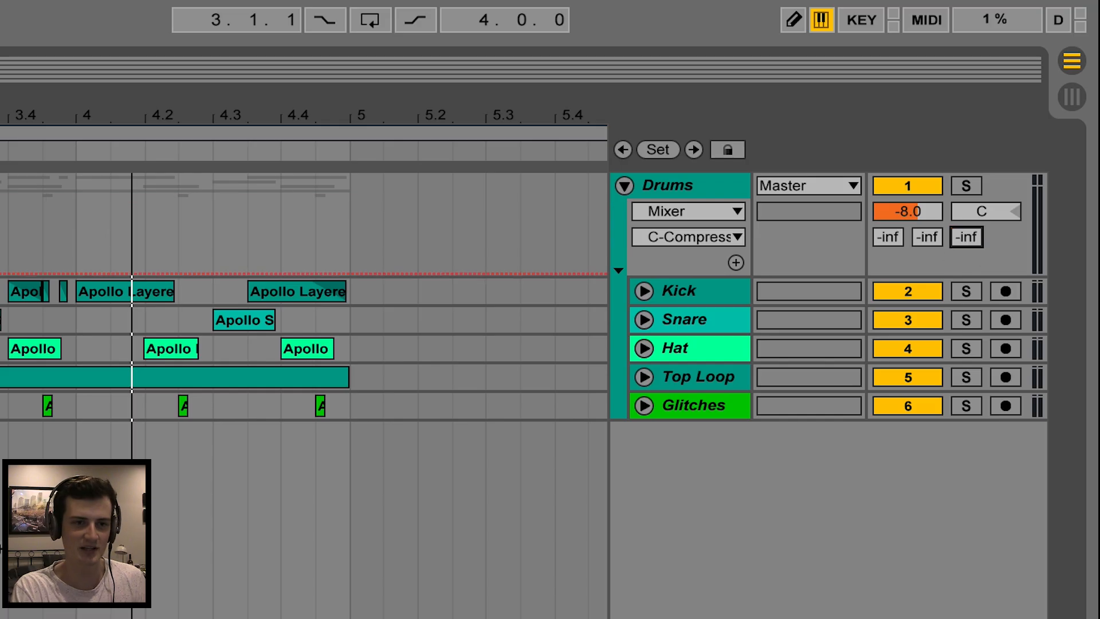
left_click(645, 291)
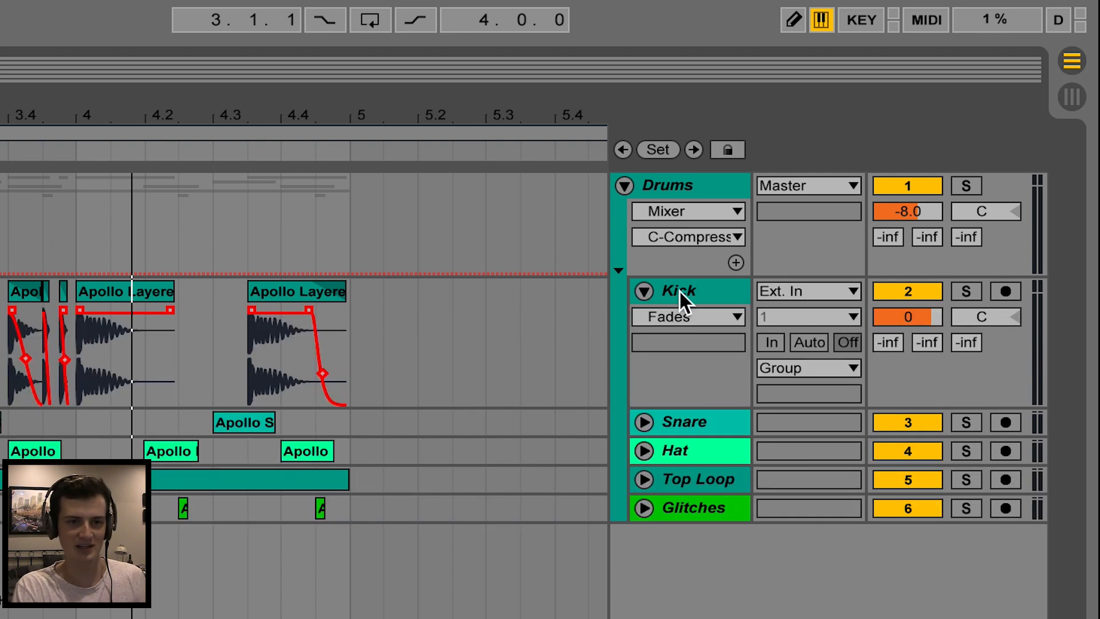
mouse_move(966, 343)
left_mouse_down()
mouse_move(966, 314)
mouse_move(966, 324)
left_mouse_up()
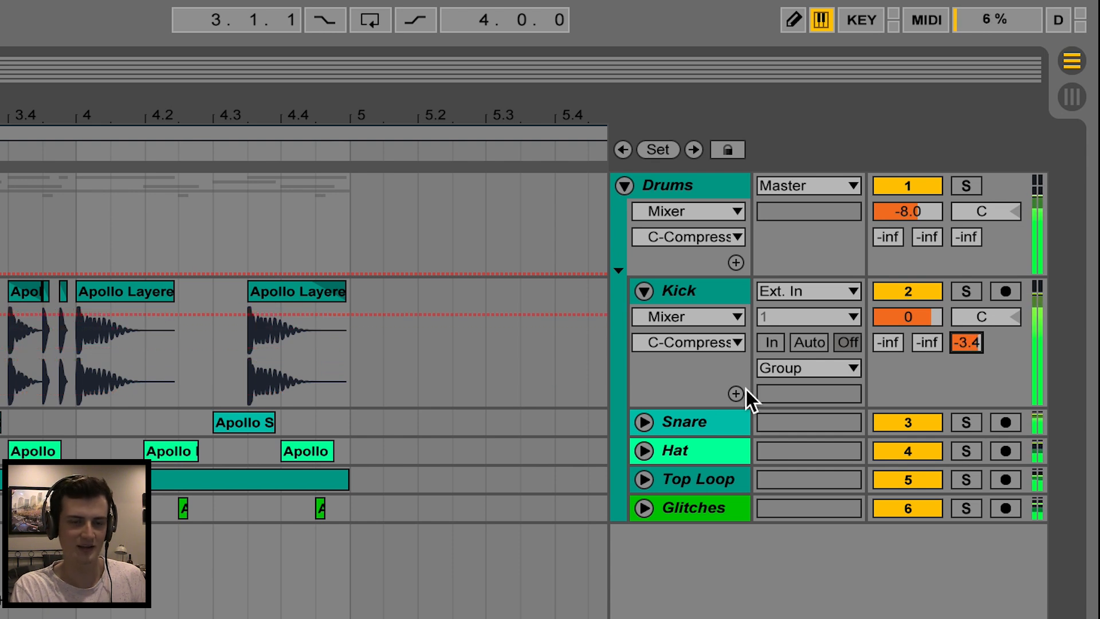
- Unfold the Snare track, set its C Compress send to about -12 dB and fold the track again
left_click(645, 421)
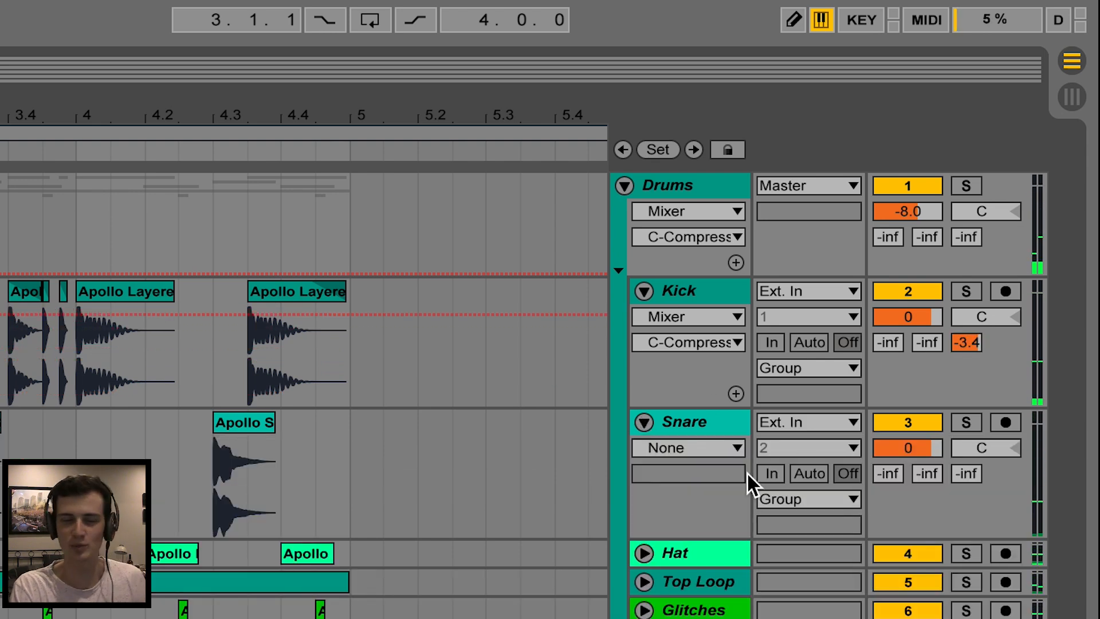
left_click_drag(964, 470, 964, 395)
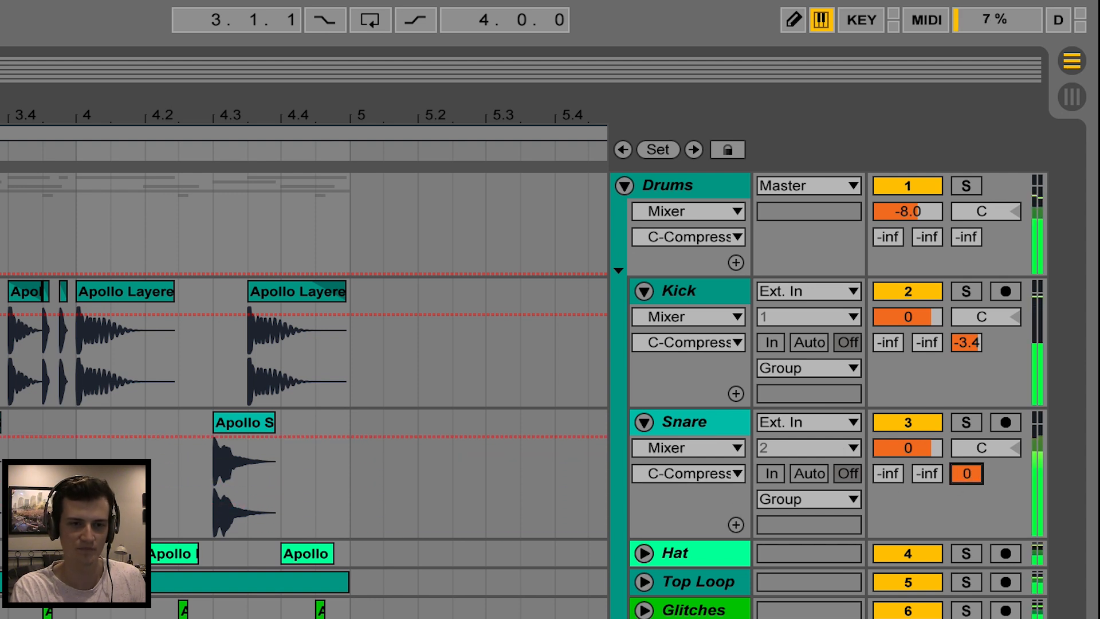
left_click_drag(966, 472, 965, 483)
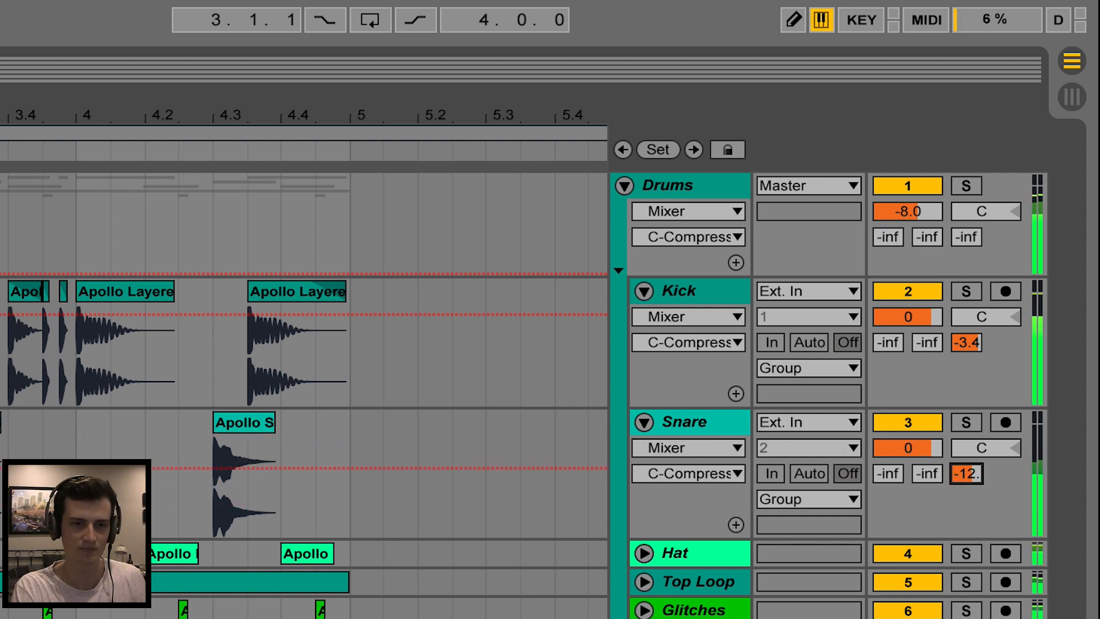
left_click(644, 421)
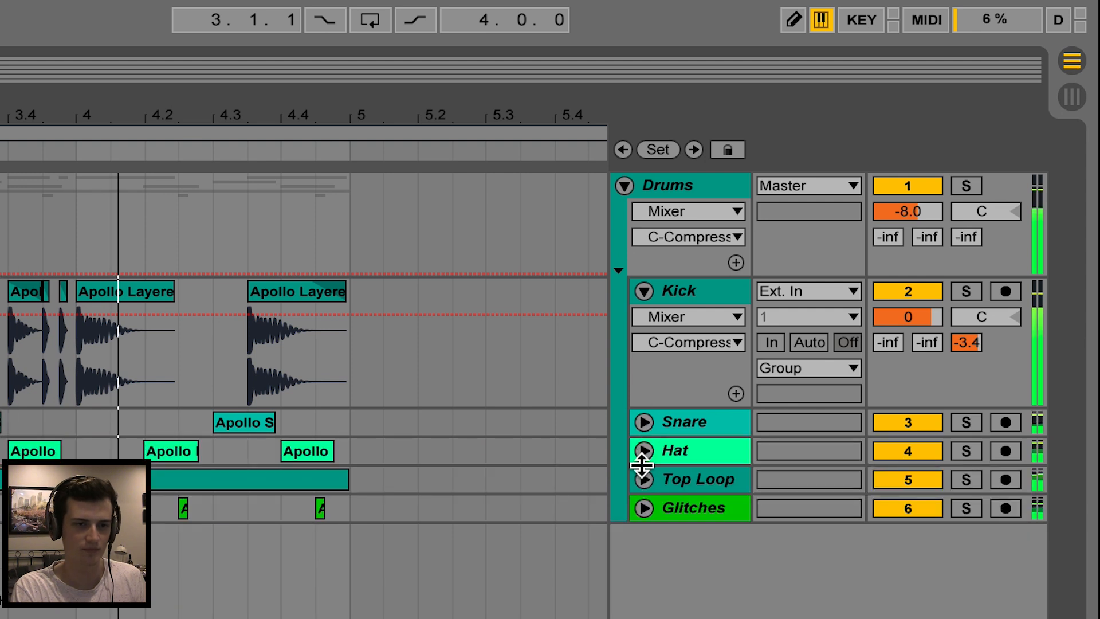
- Set the Hat track's C Compress send to about -18 dB, fold that track and unfold the Top Loop track
left_click(643, 451)
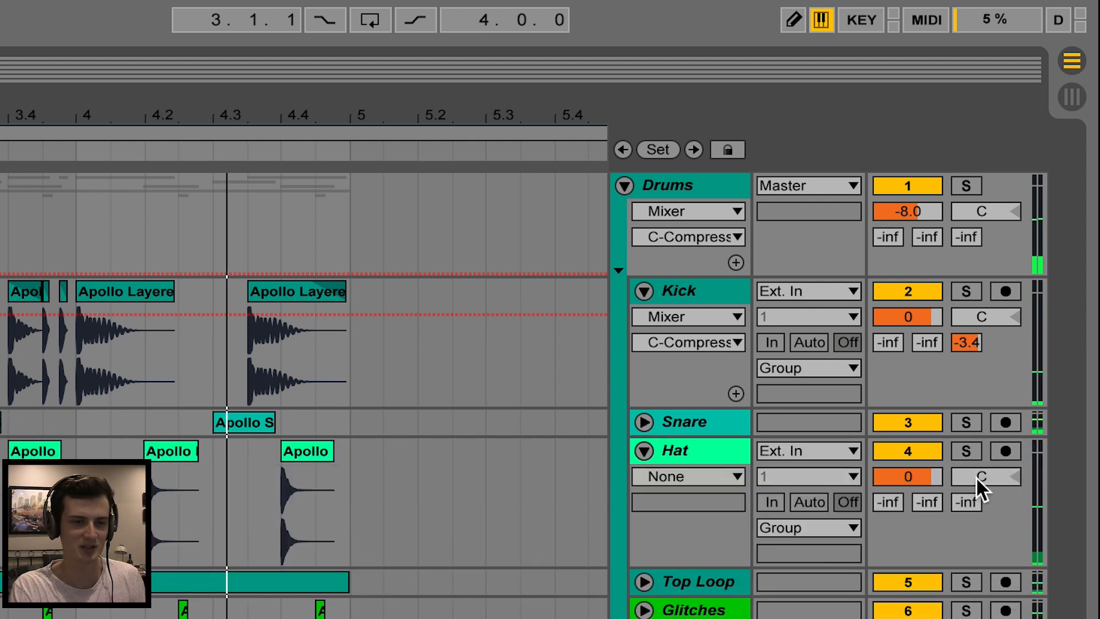
left_click_drag(965, 503, 966, 458)
left_click_drag(966, 509, 966, 550)
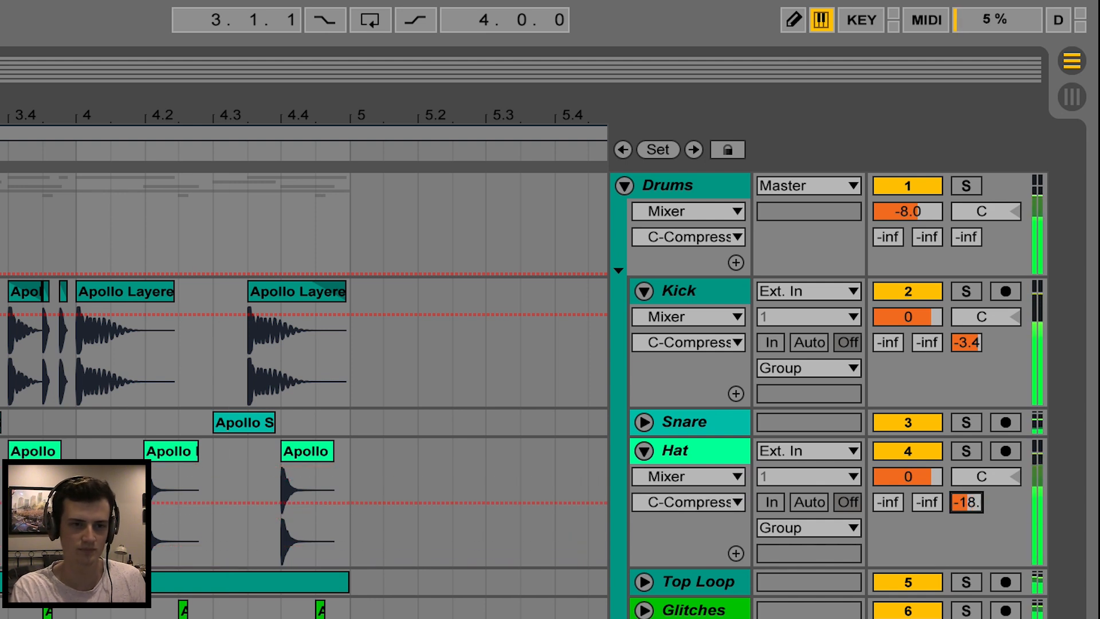
left_click(643, 450)
left_click(643, 477)
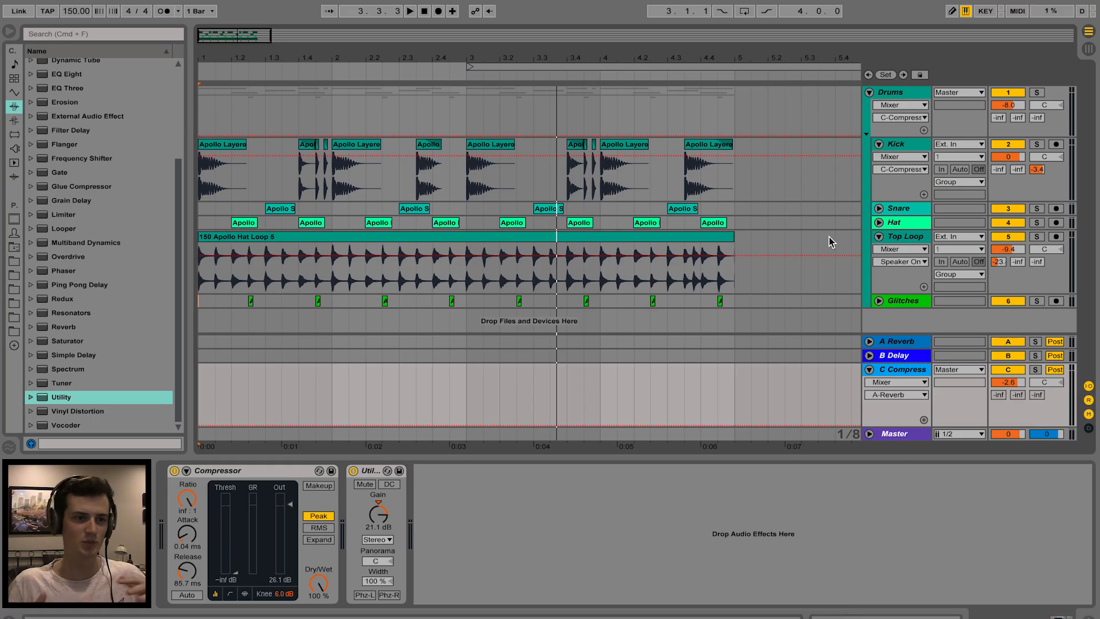